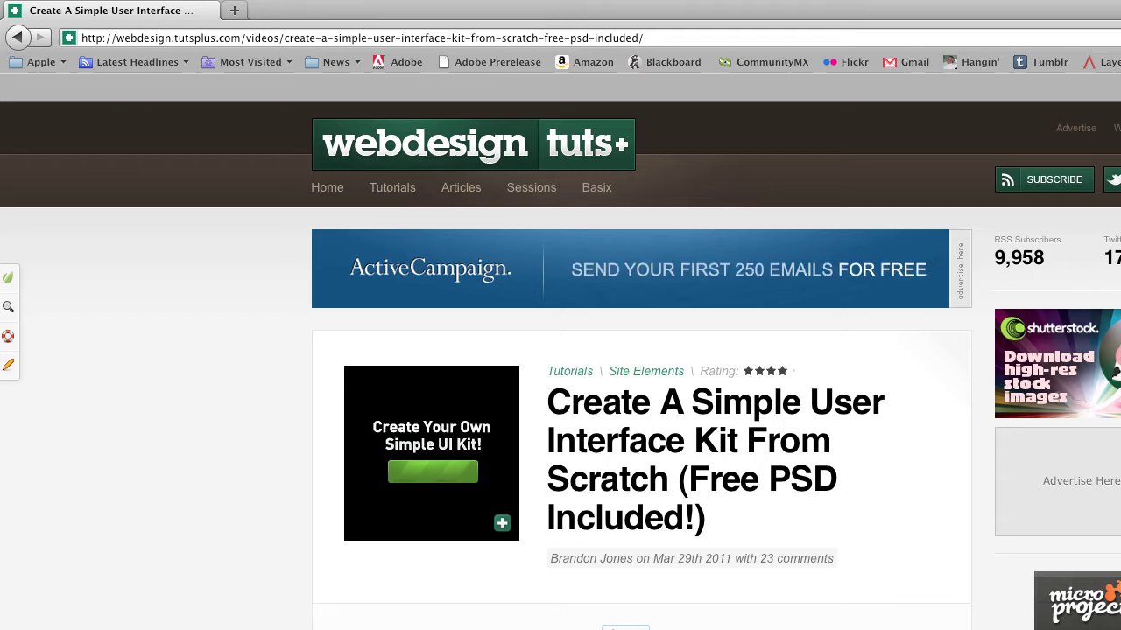
Scroll the tuts+ article down to the green UI kit's Final Product preview image.
{"action": "scroll", "coordinate": [281, 453], "scroll_direction": "down", "scroll_amount": 5}
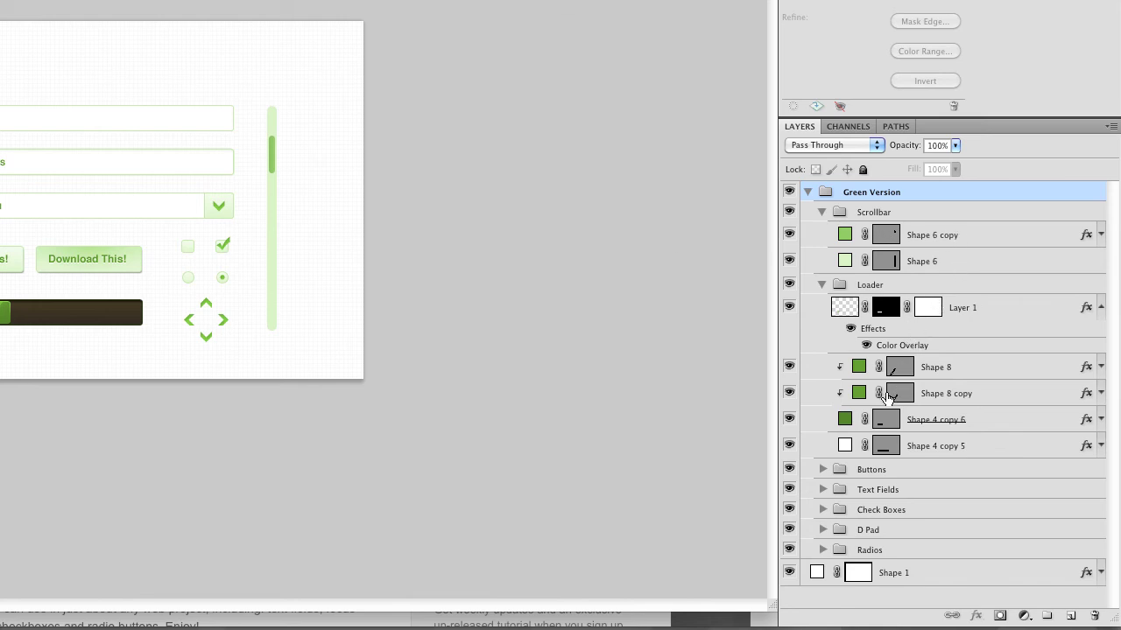
Inspect Green Version's layer groups: collapse Scrollbar, Loader, Hovered Button and Normal Button, and open Buttons.
{"action": "left_click", "coordinate": [807, 194]}
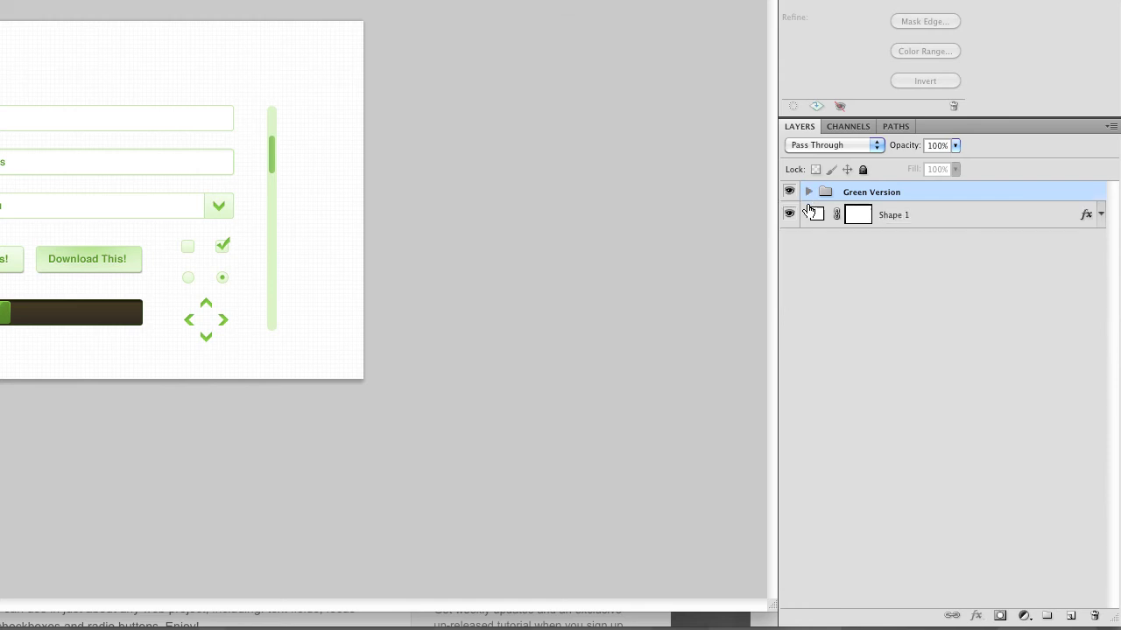
{"action": "left_click", "coordinate": [807, 196]}
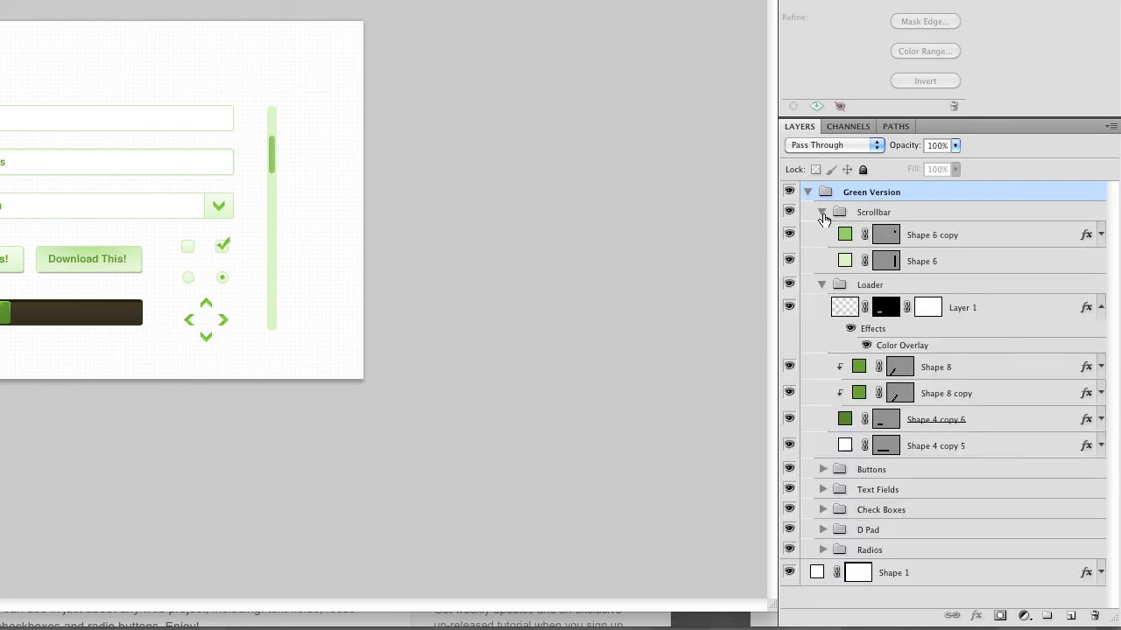
{"action": "left_click", "coordinate": [822, 213]}
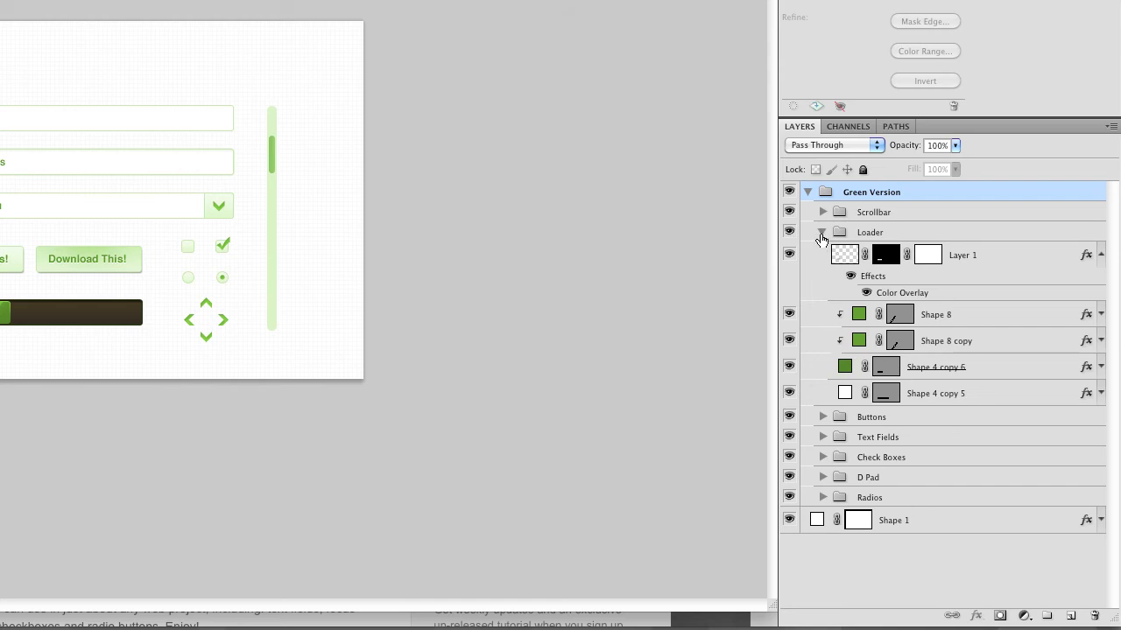
{"action": "left_click", "coordinate": [822, 233]}
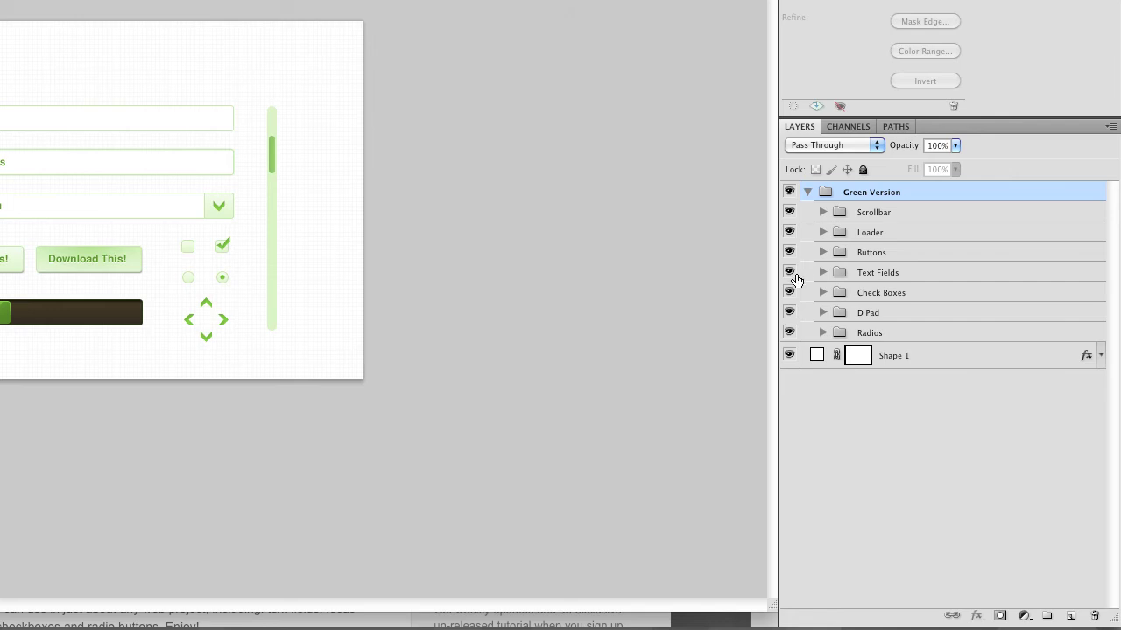
{"action": "left_click", "coordinate": [822, 253]}
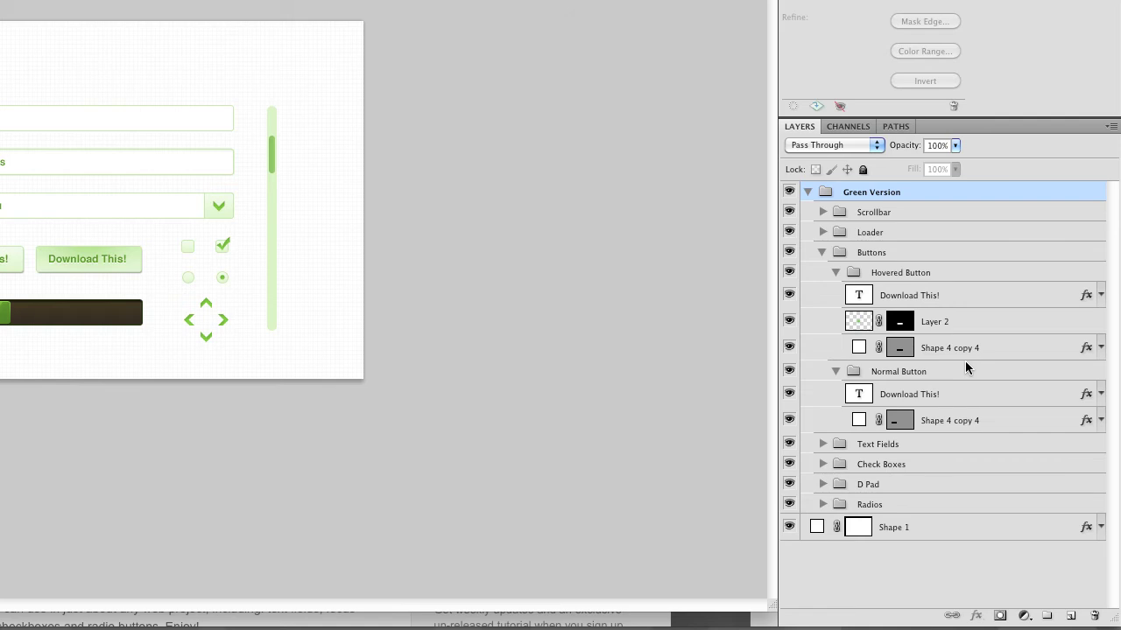
{"action": "left_click", "coordinate": [835, 273]}
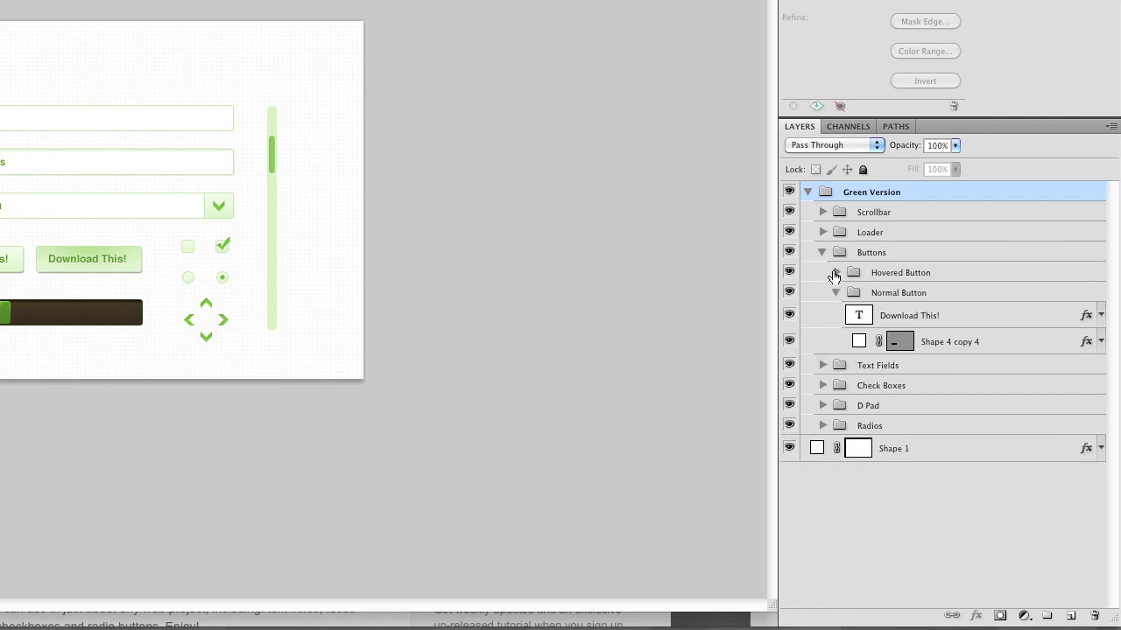
{"action": "left_click", "coordinate": [835, 293]}
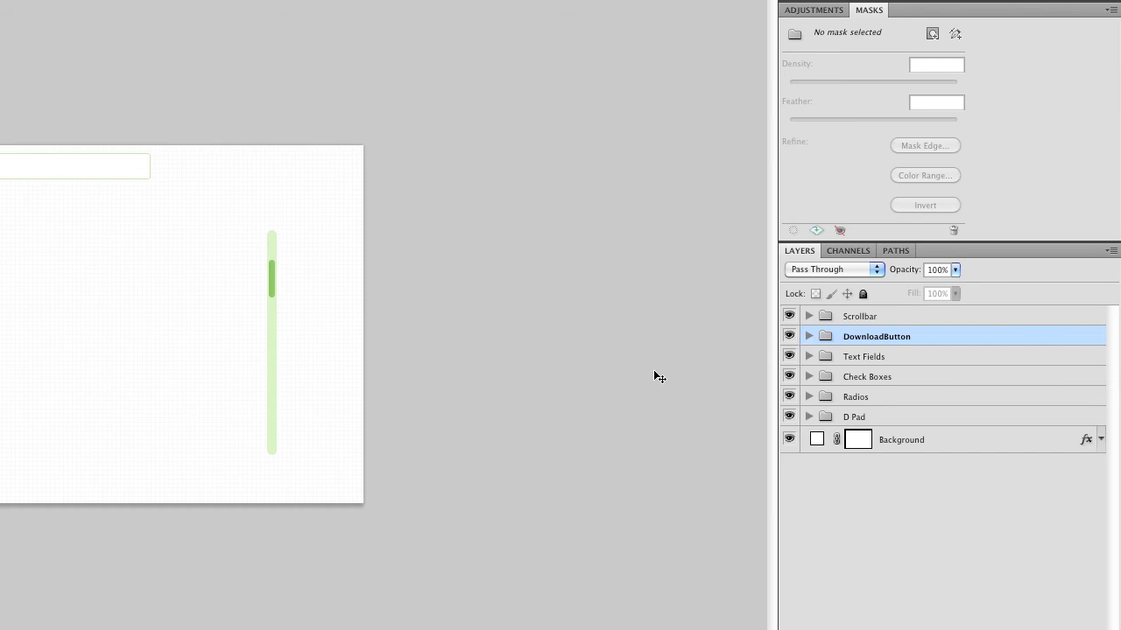
{"action": "left_click", "coordinate": [809, 337]}
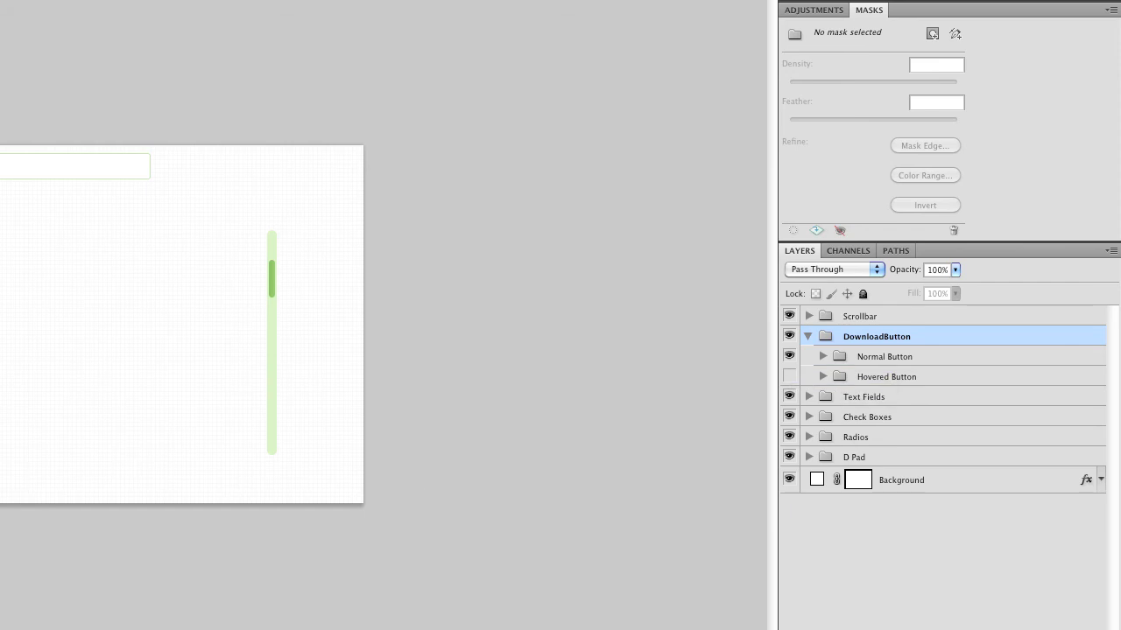
{"action": "left_click", "coordinate": [789, 357]}
{"action": "left_click", "coordinate": [808, 337]}
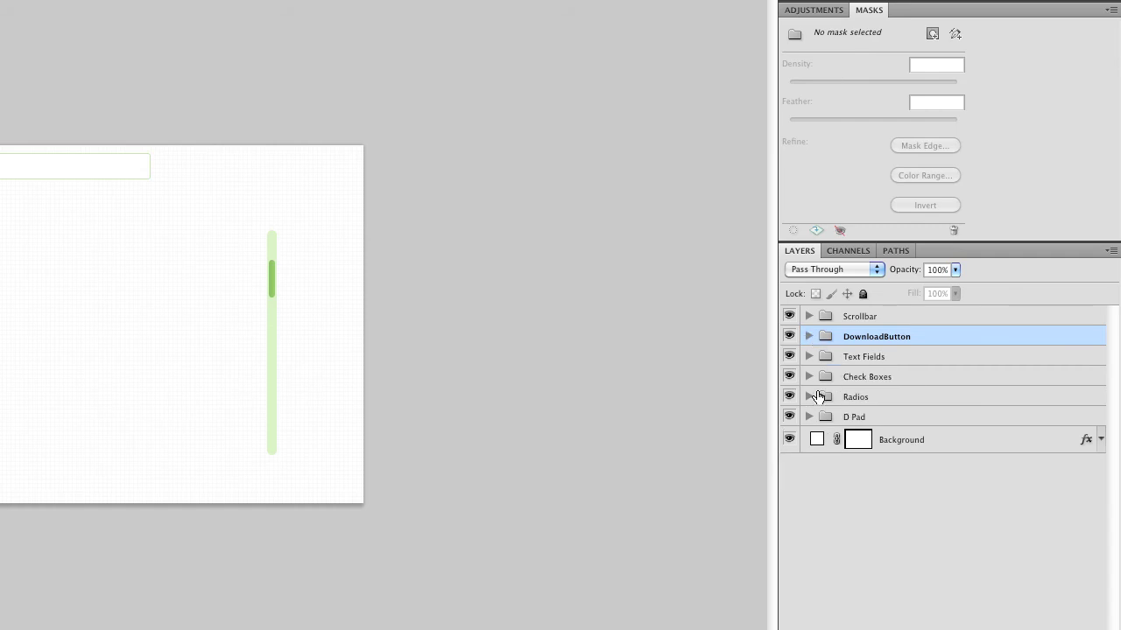
{"action": "left_click", "coordinate": [808, 377]}
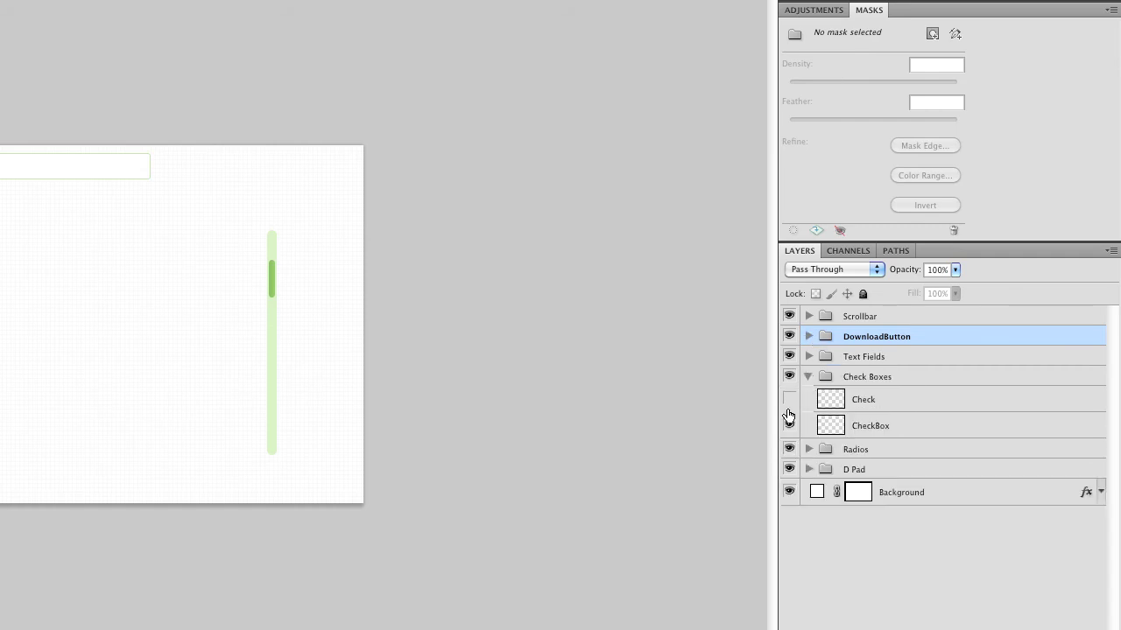
{"action": "left_click", "coordinate": [789, 401]}
{"action": "left_click", "coordinate": [788, 401]}
{"action": "left_click", "coordinate": [808, 377]}
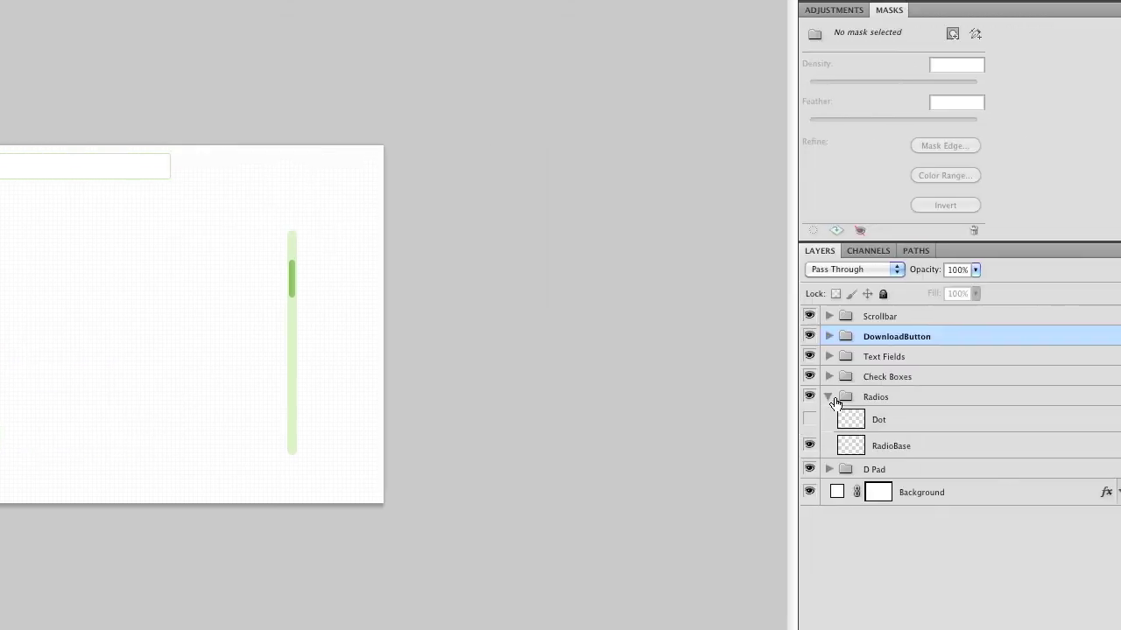
{"action": "left_click", "coordinate": [808, 397]}
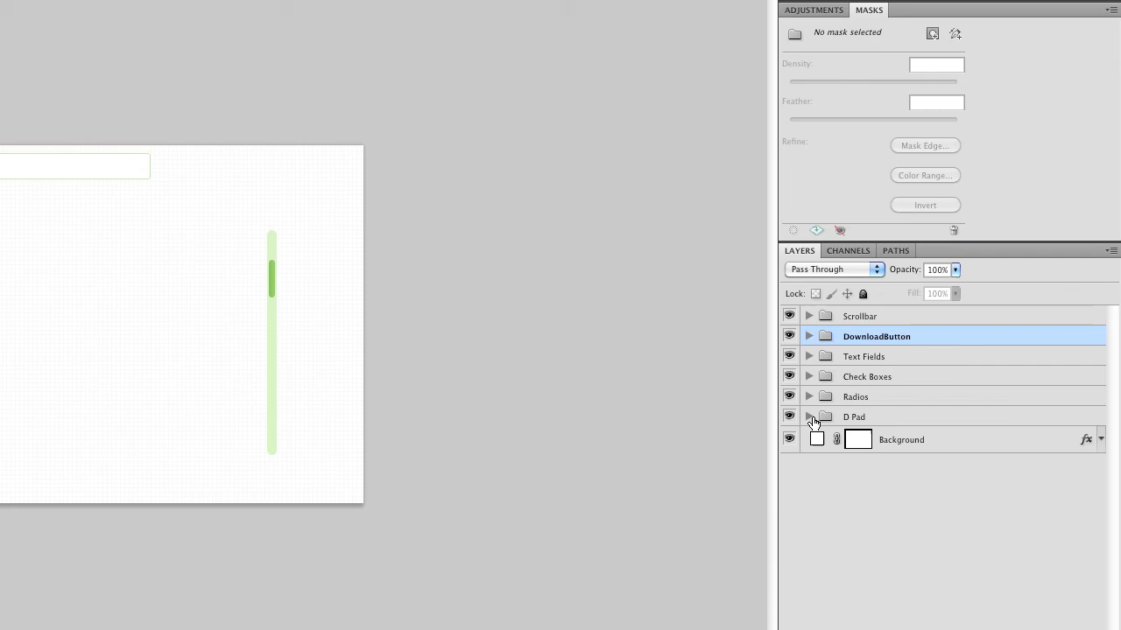
{"action": "left_click", "coordinate": [807, 419]}
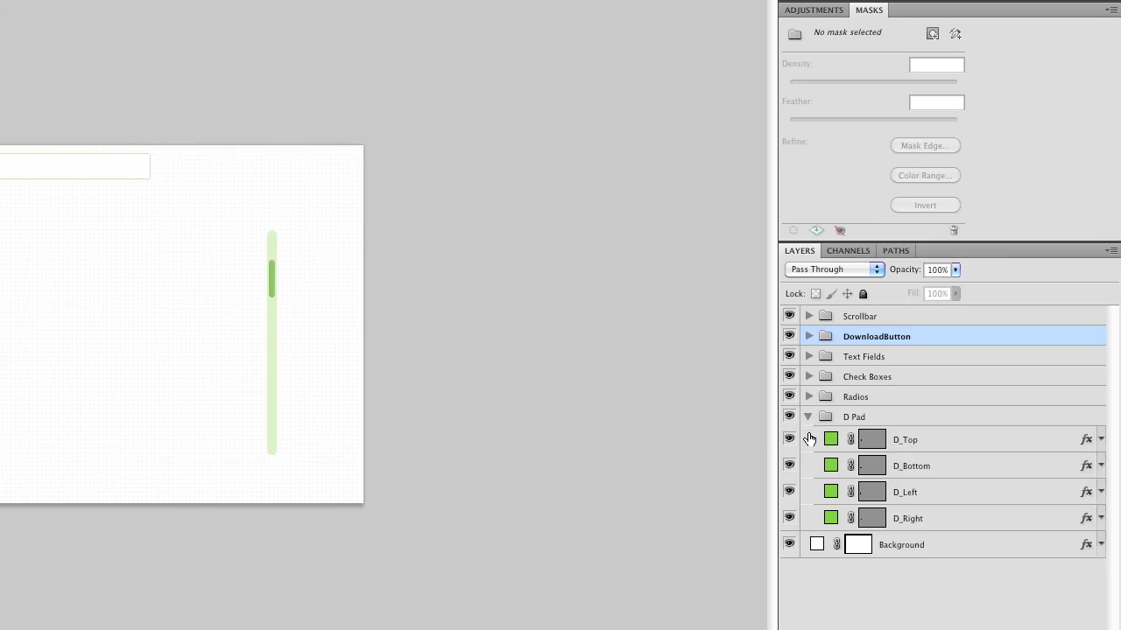
{"action": "left_click", "coordinate": [811, 420]}
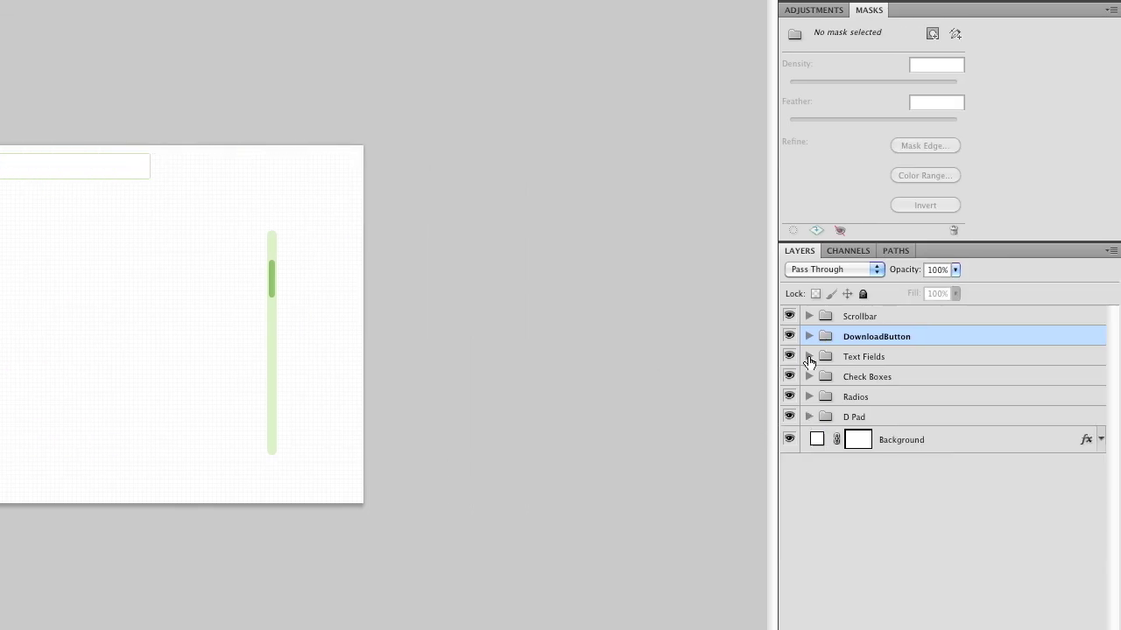
{"action": "left_click", "coordinate": [809, 357]}
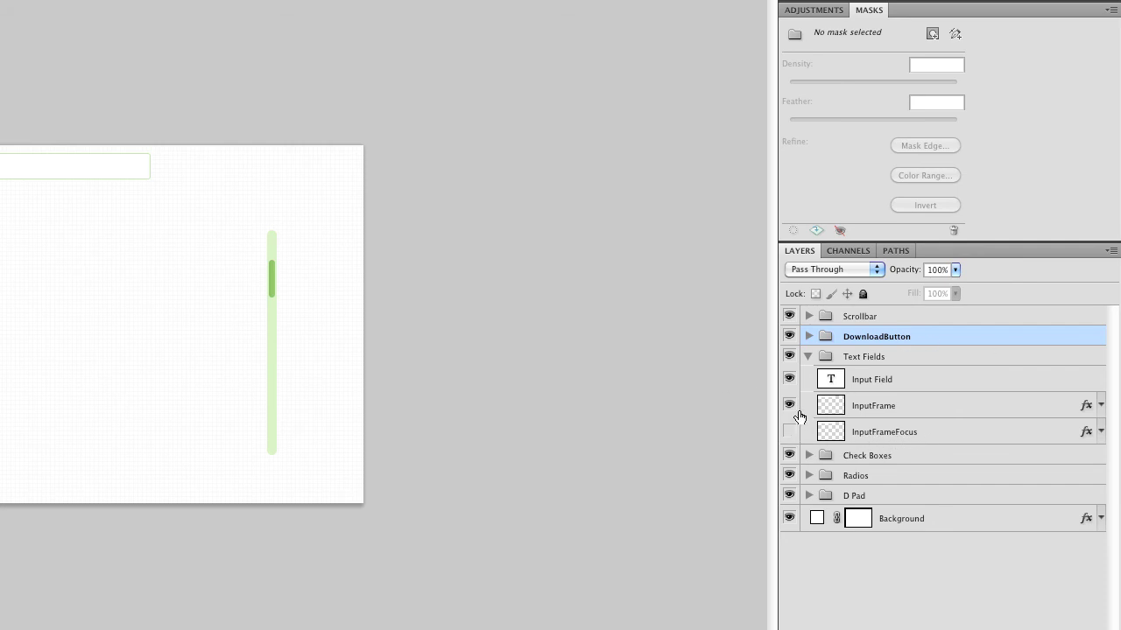
{"action": "left_click", "coordinate": [807, 358]}
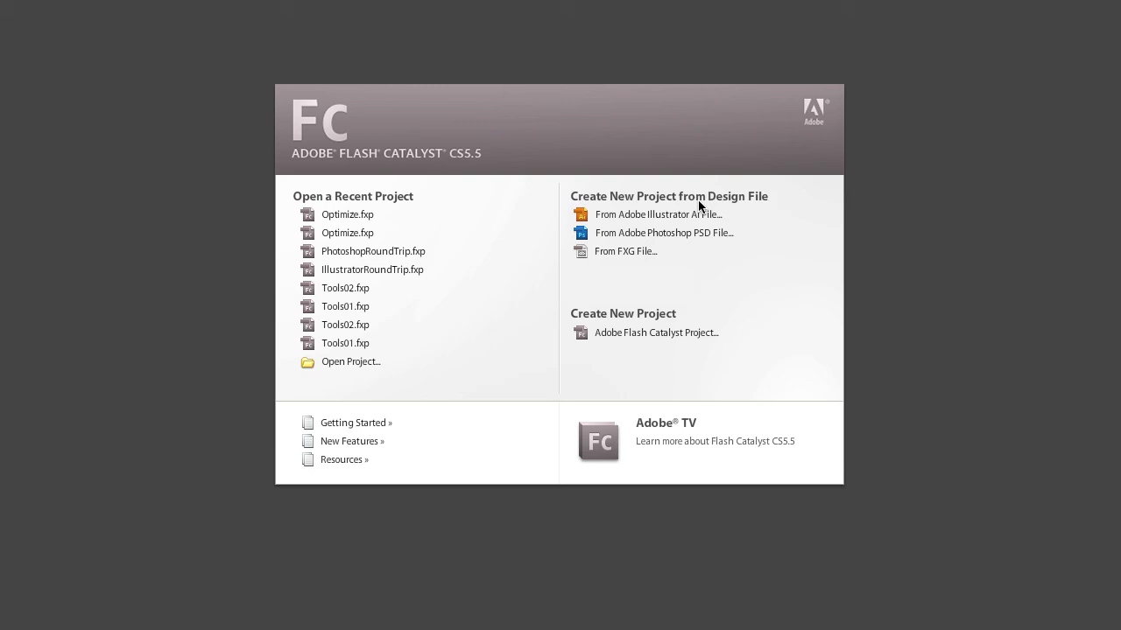
Create a new project from Desktop GreenUIComponentsforCat.psd, keeping Import non-visible layers checked.
{"action": "left_click", "coordinate": [652, 233]}
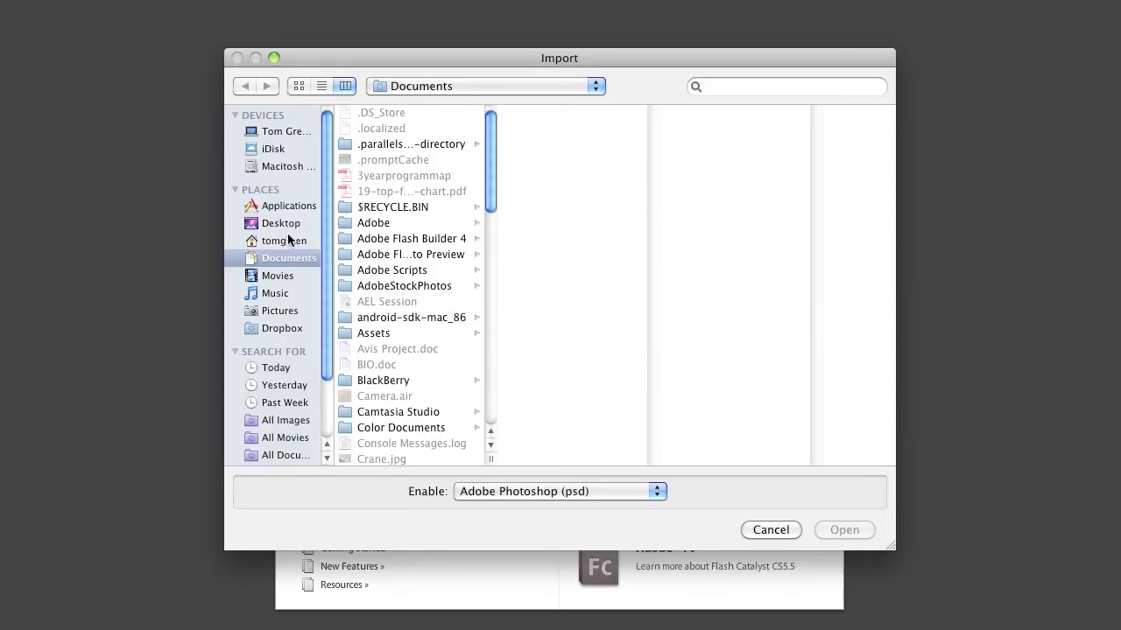
{"action": "left_click", "coordinate": [287, 224]}
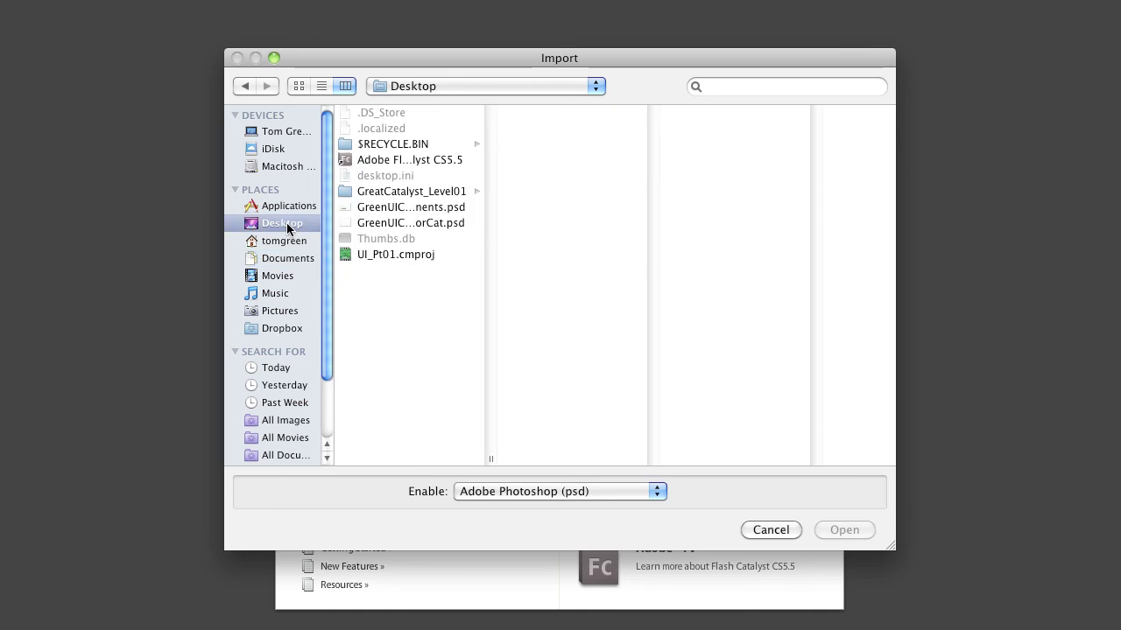
{"action": "left_click", "coordinate": [422, 223]}
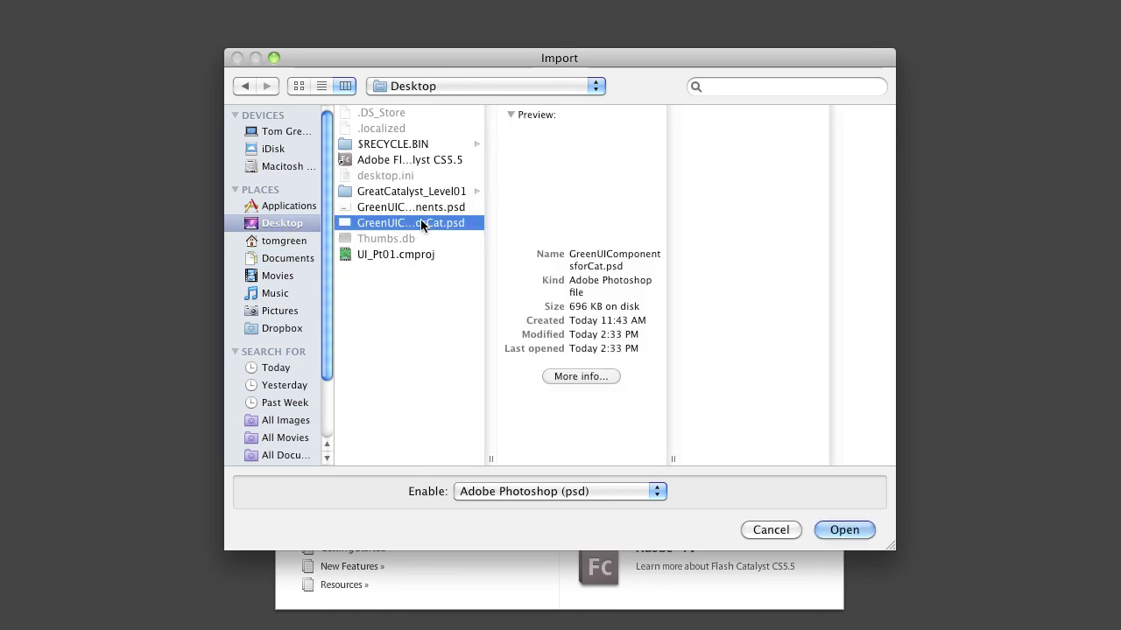
{"action": "left_click", "coordinate": [849, 533]}
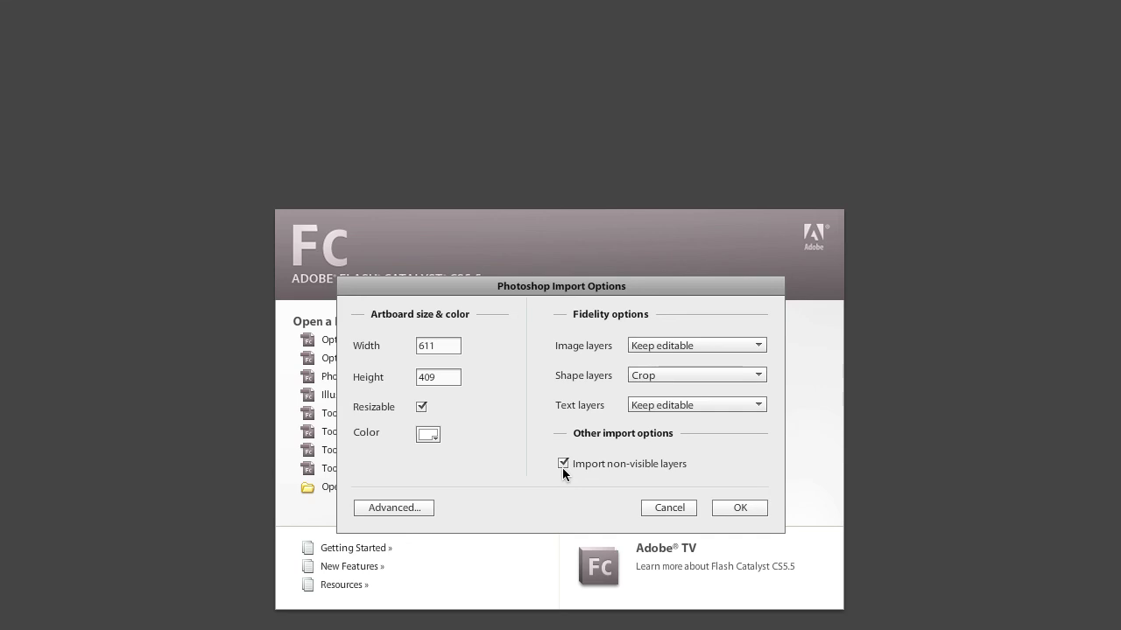
{"action": "left_click", "coordinate": [731, 508]}
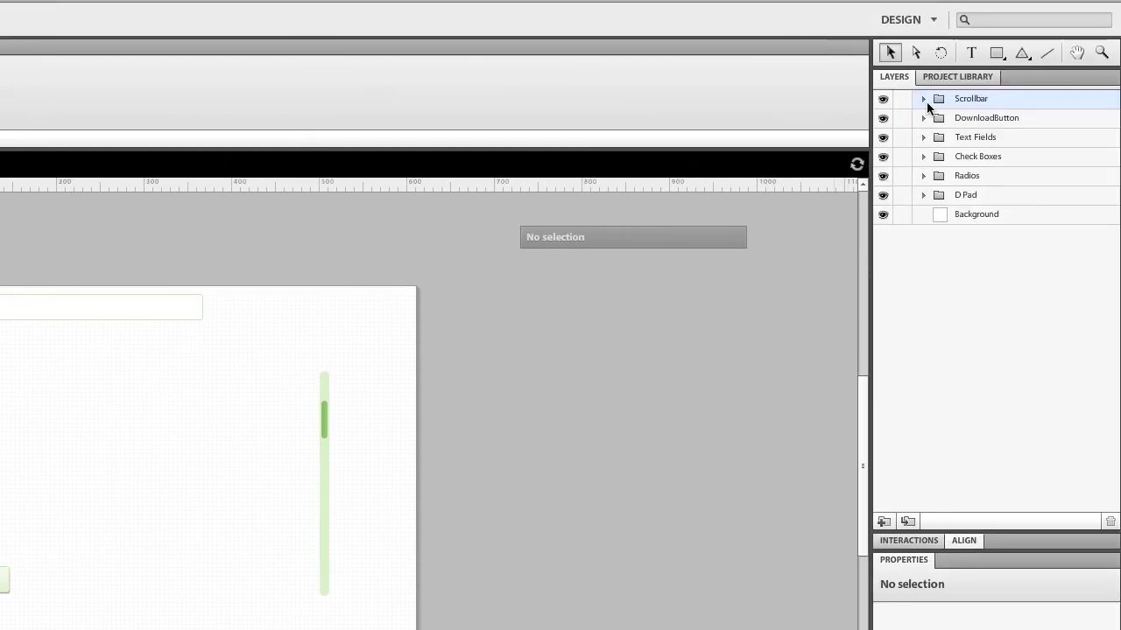
Check the Scrollbar, DownloadButton and Text Fields folders, then delete the Background layer.
{"action": "left_click", "coordinate": [926, 100]}
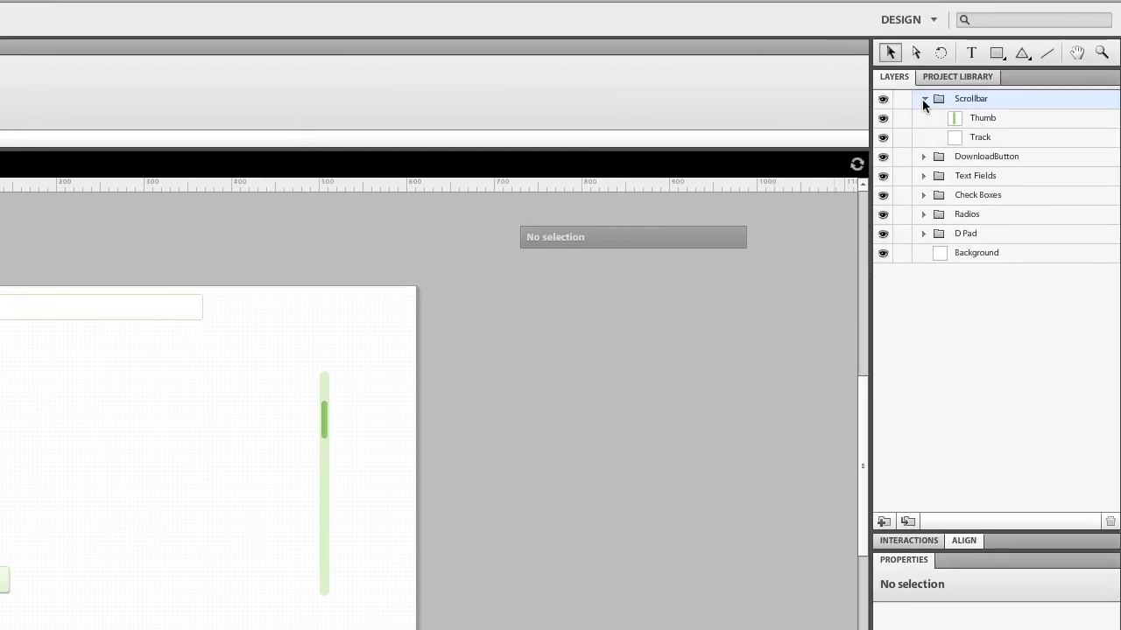
{"action": "left_click", "coordinate": [923, 99]}
{"action": "left_click", "coordinate": [924, 116]}
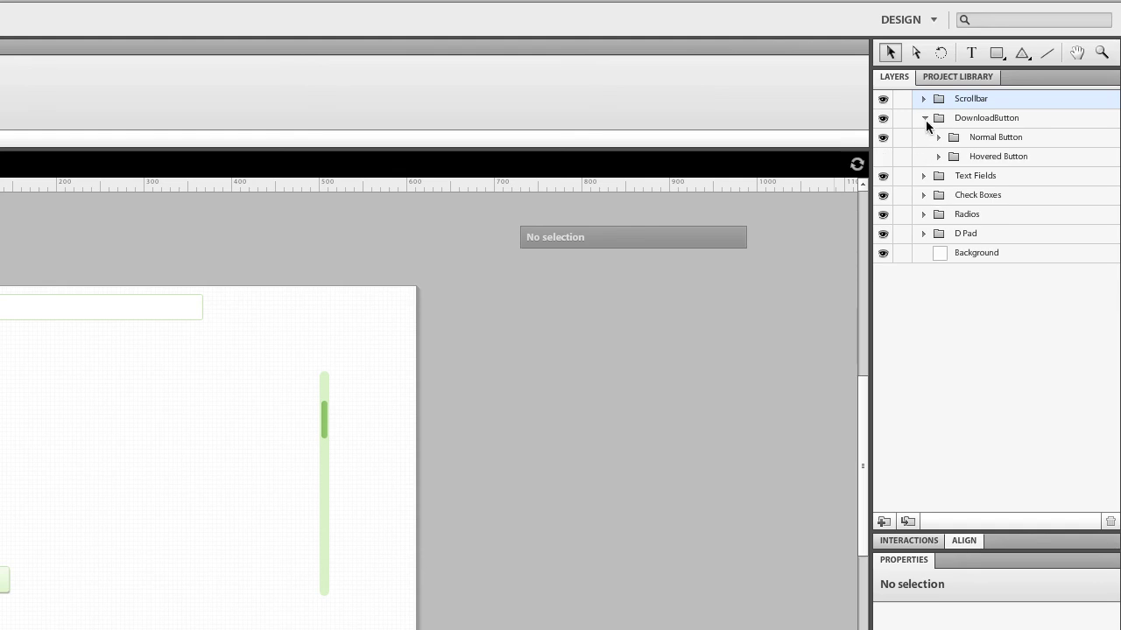
{"action": "left_click", "coordinate": [925, 118]}
{"action": "left_click", "coordinate": [924, 137]}
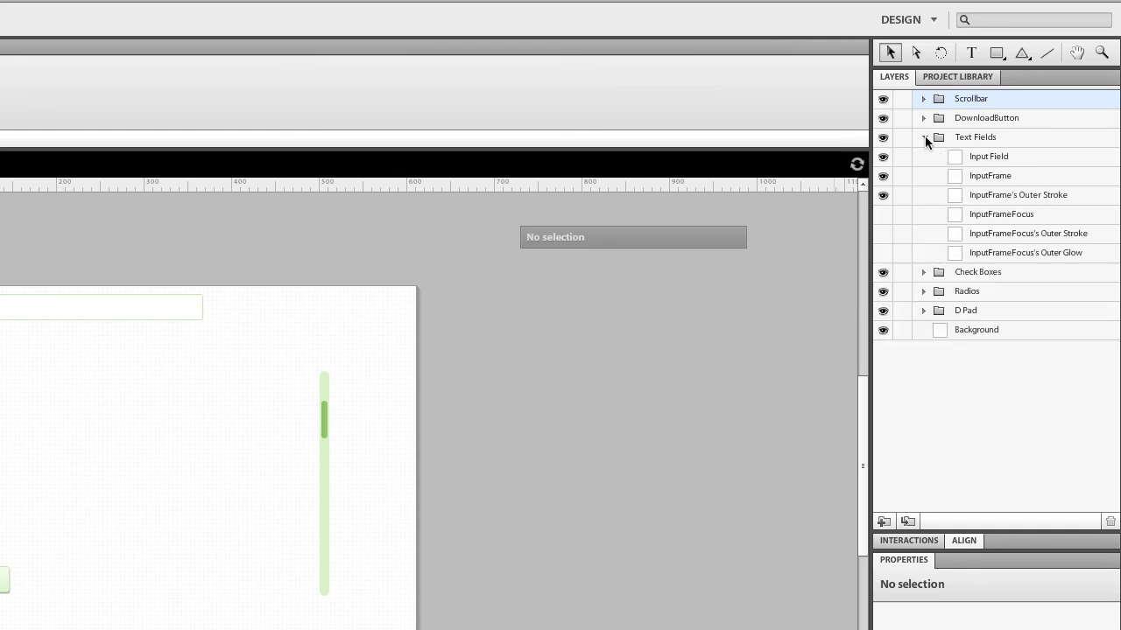
{"action": "left_click", "coordinate": [925, 137]}
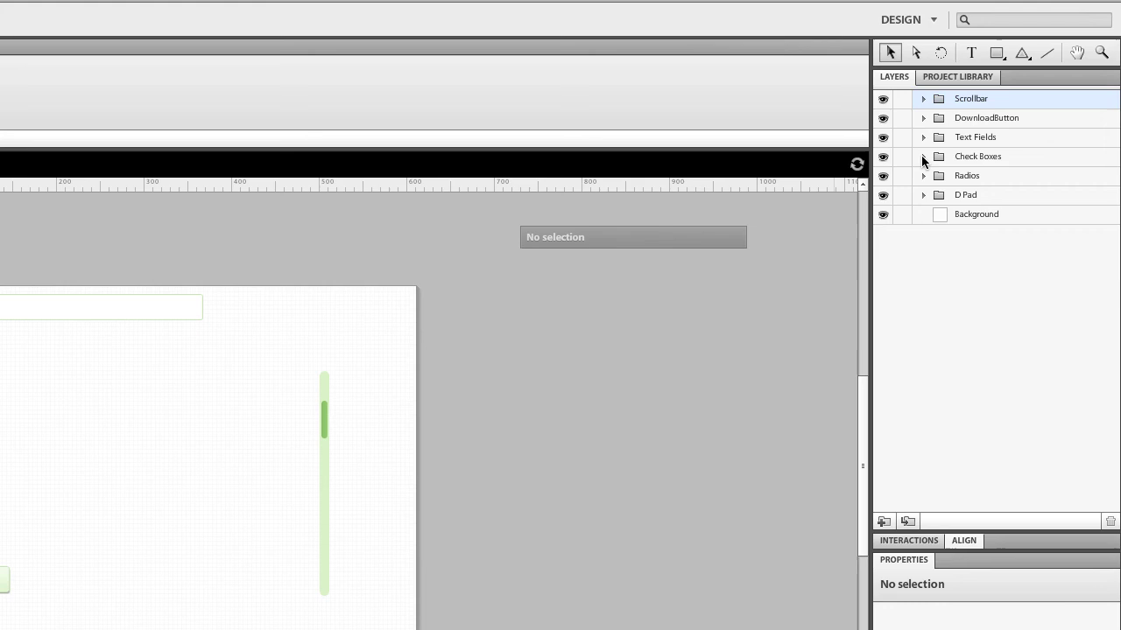
{"action": "left_click", "coordinate": [948, 213]}
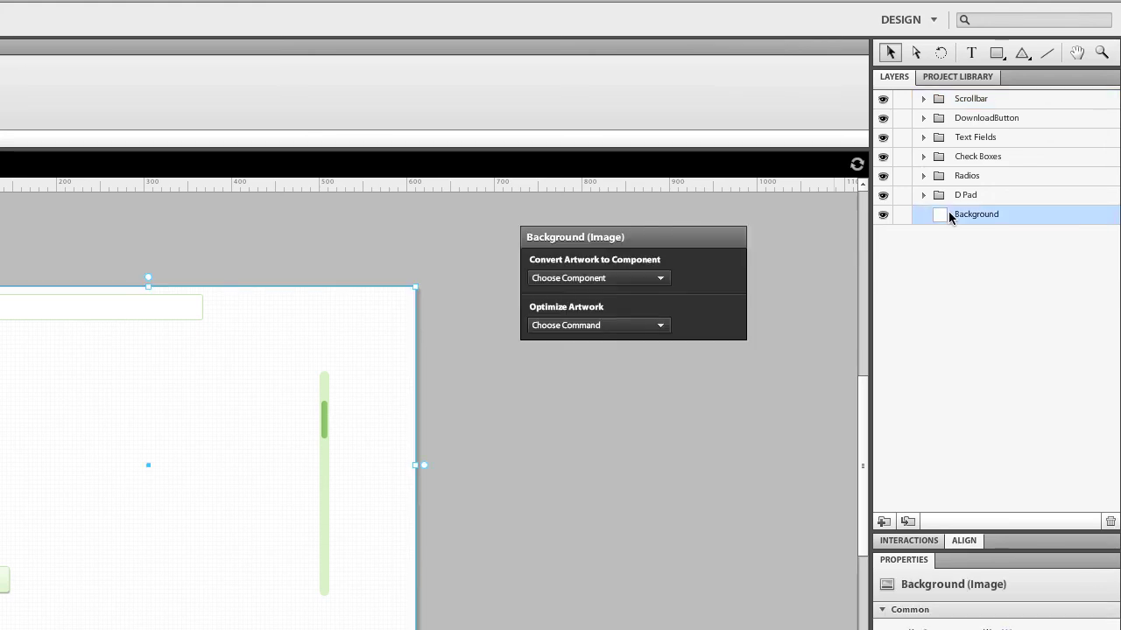
{"action": "left_click", "coordinate": [1110, 522]}
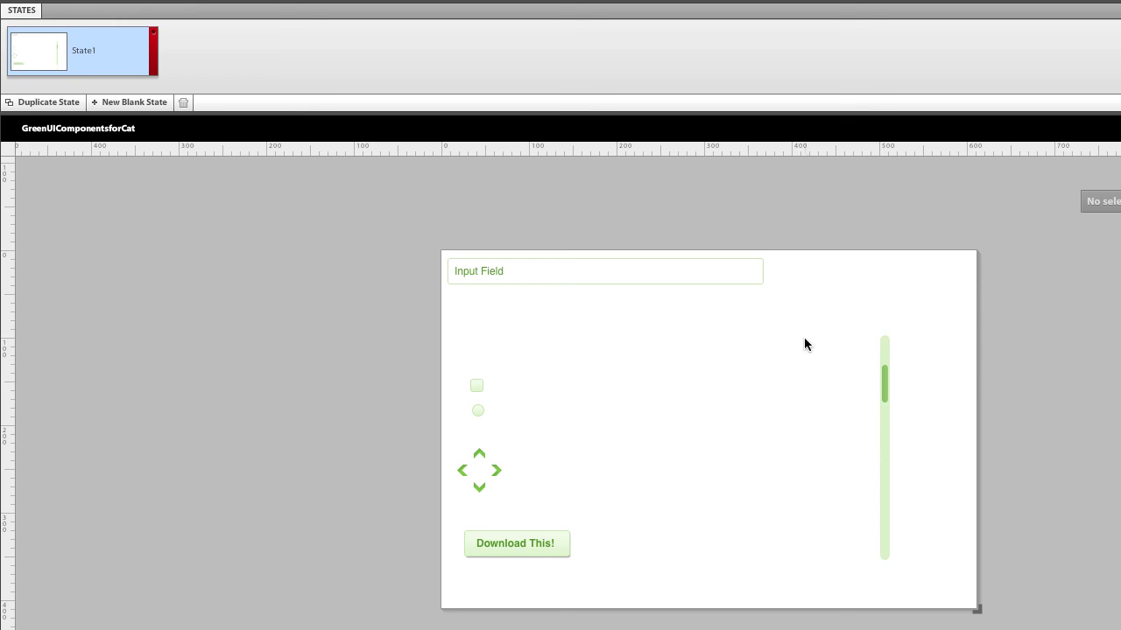
{"action": "right_click", "coordinate": [549, 543]}
{"action": "left_click", "coordinate": [524, 542]}
{"action": "left_click", "coordinate": [564, 544]}
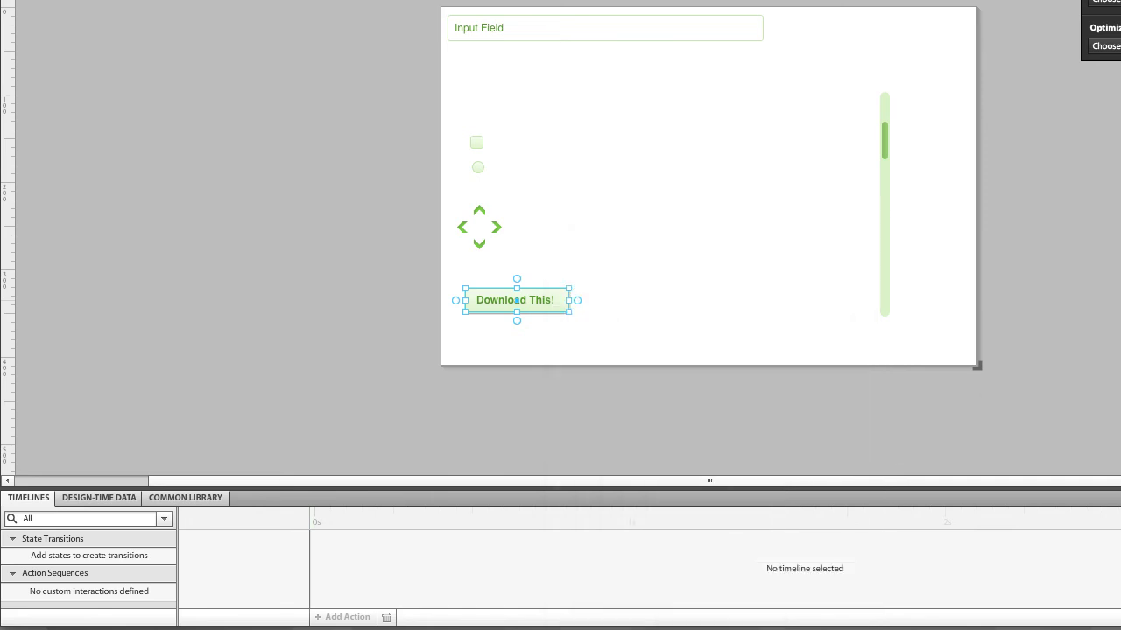
{"action": "key", "text": "Escape"}
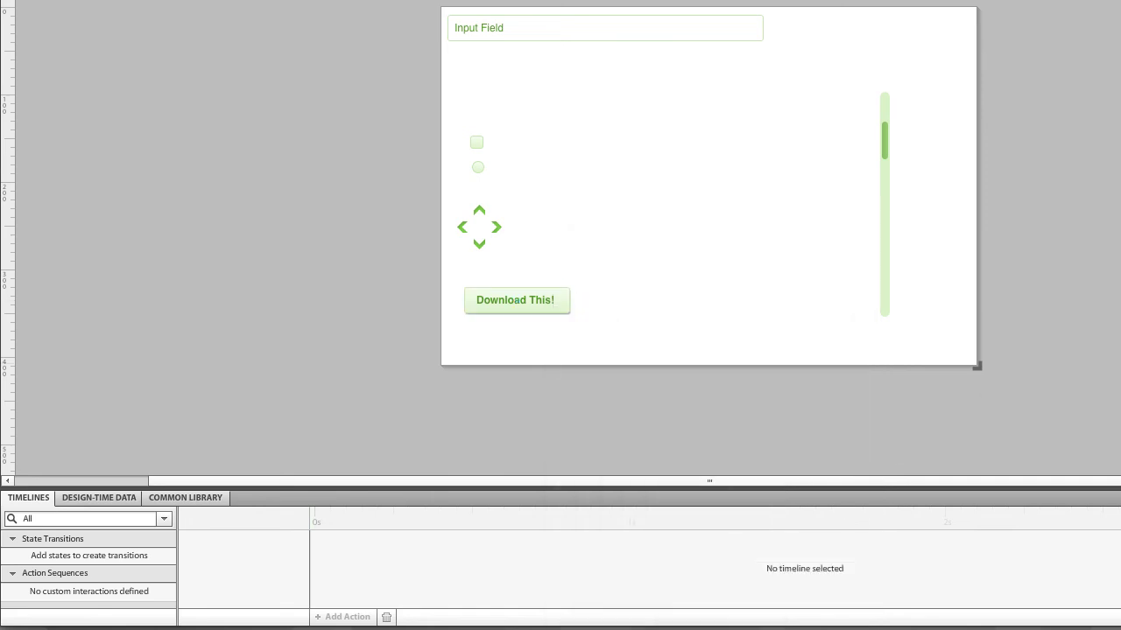